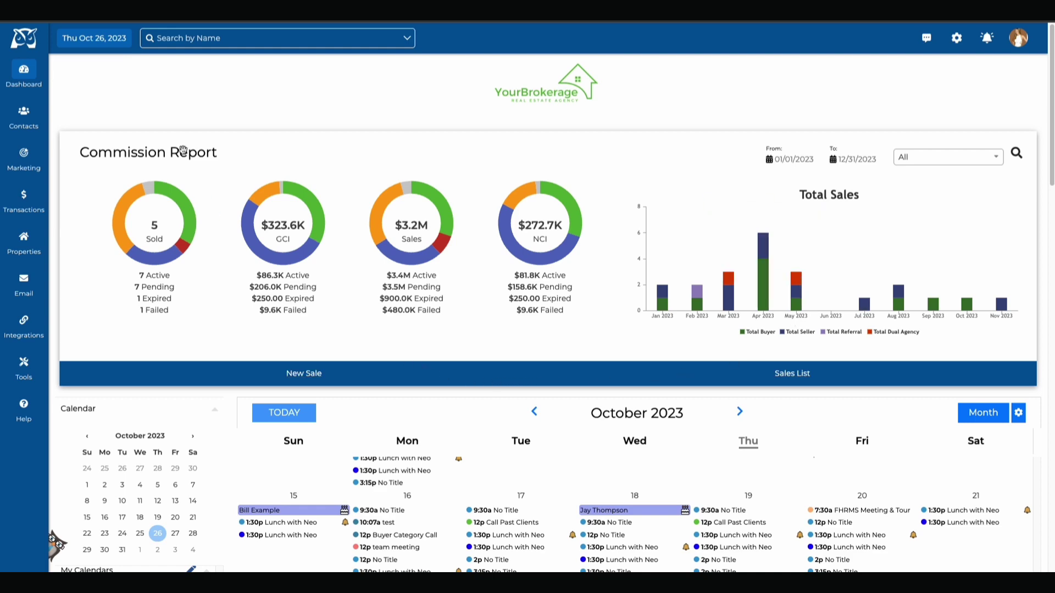
Step: Move the Commission Report panel lower and keep the report covering all agents
mouse_move(183, 152)
mouse_down()
mouse_move(198, 372)
mouse_move(183, 155)
mouse_up()
click(983, 158)
click(976, 163)
Step: Switch the dashboard calendar from Month to Day view
scroll(629, 338, down, 7)
scroll(629, 338, up, 3)
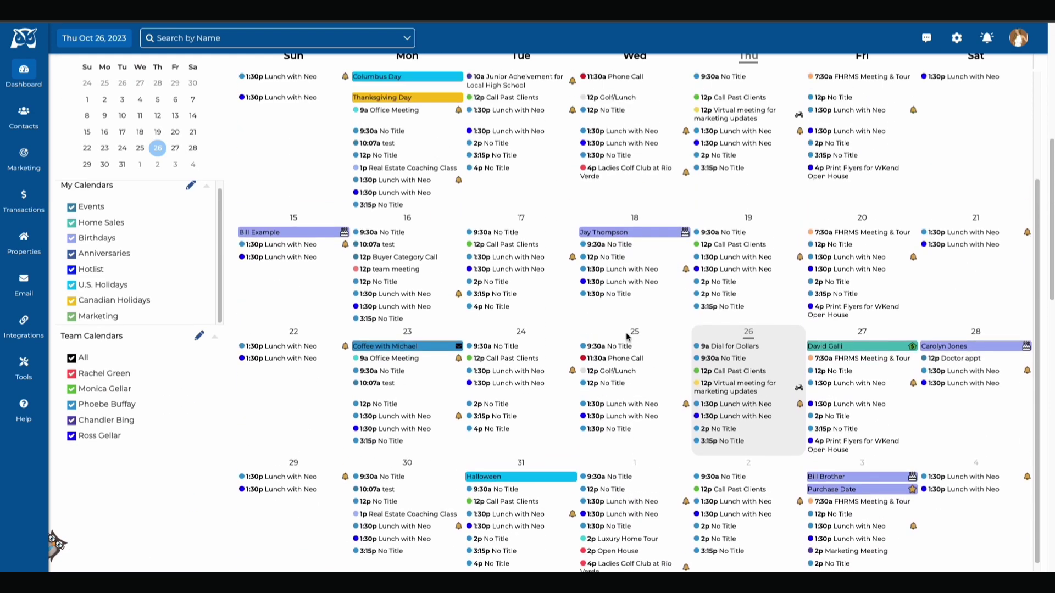
scroll(628, 336, up, 3)
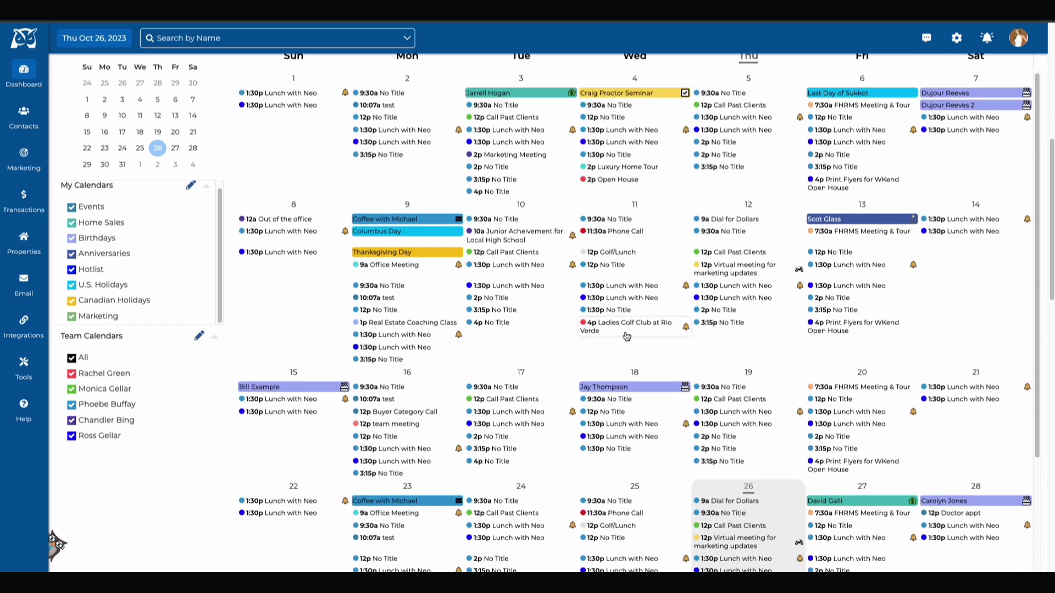
scroll(624, 240, up, 2)
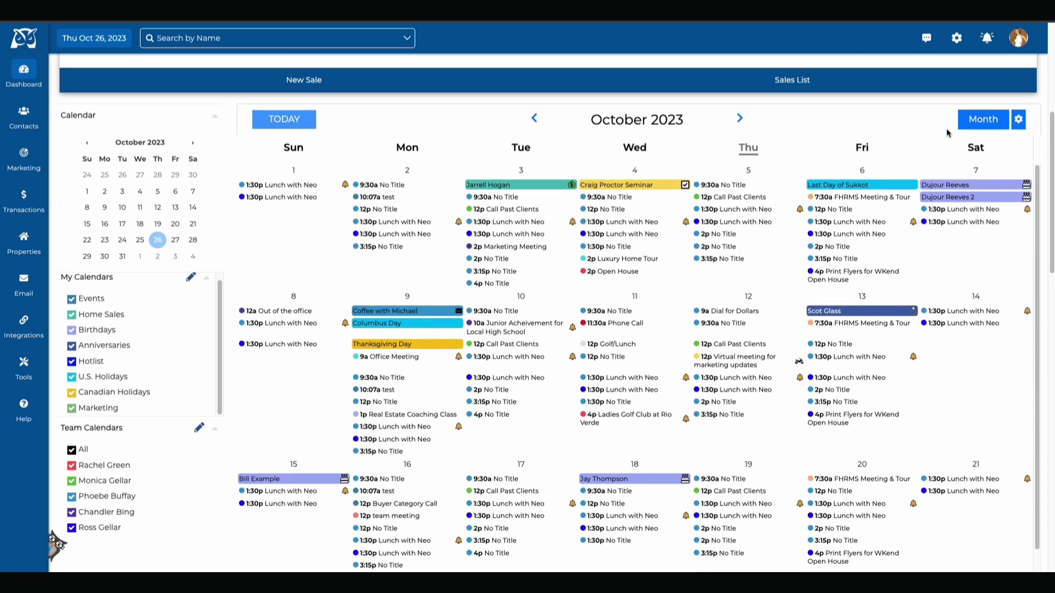
click(987, 124)
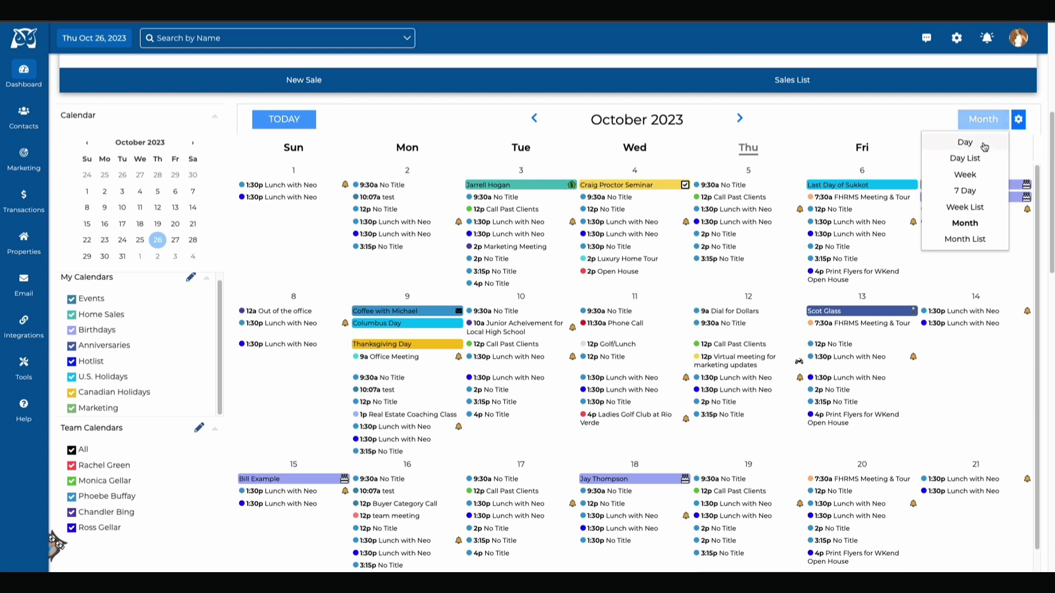
click(985, 146)
Step: Switch the calendar to Week view showing October 22–28, 2023
scroll(861, 304, down, 3)
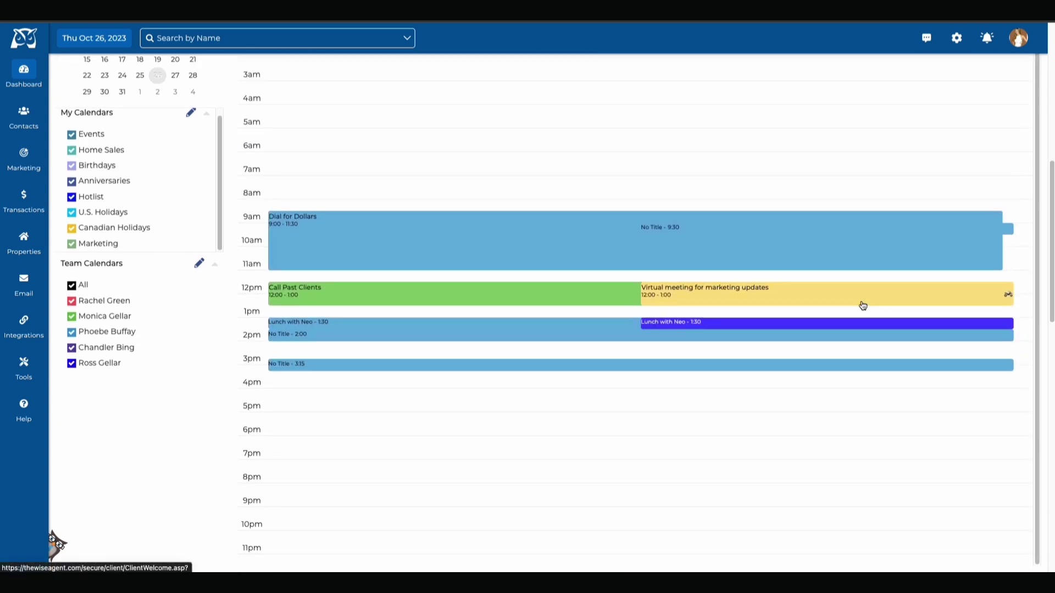
scroll(860, 303, up, 1)
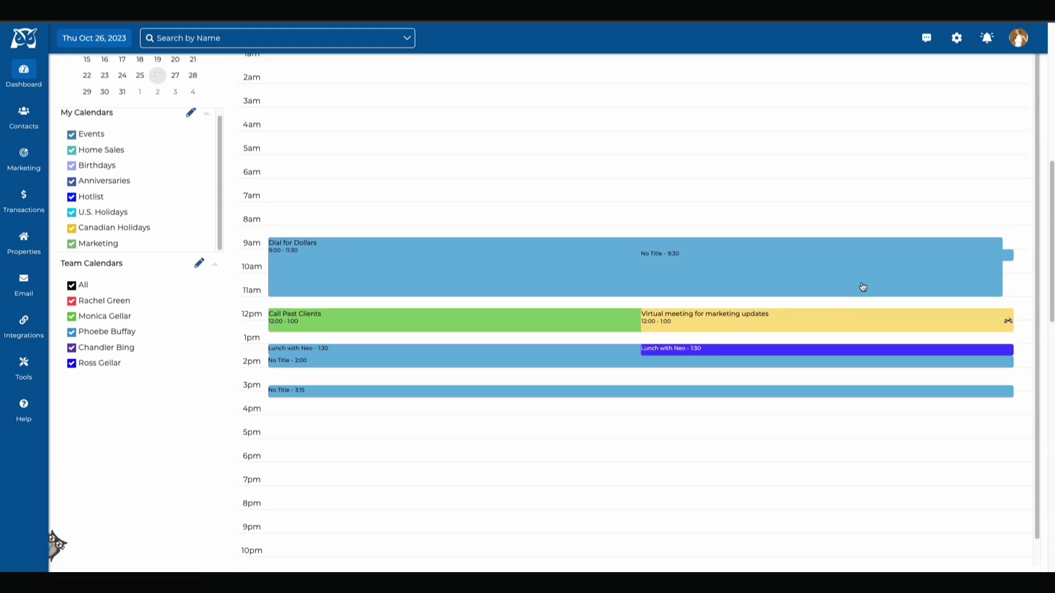
scroll(869, 186, up, 8)
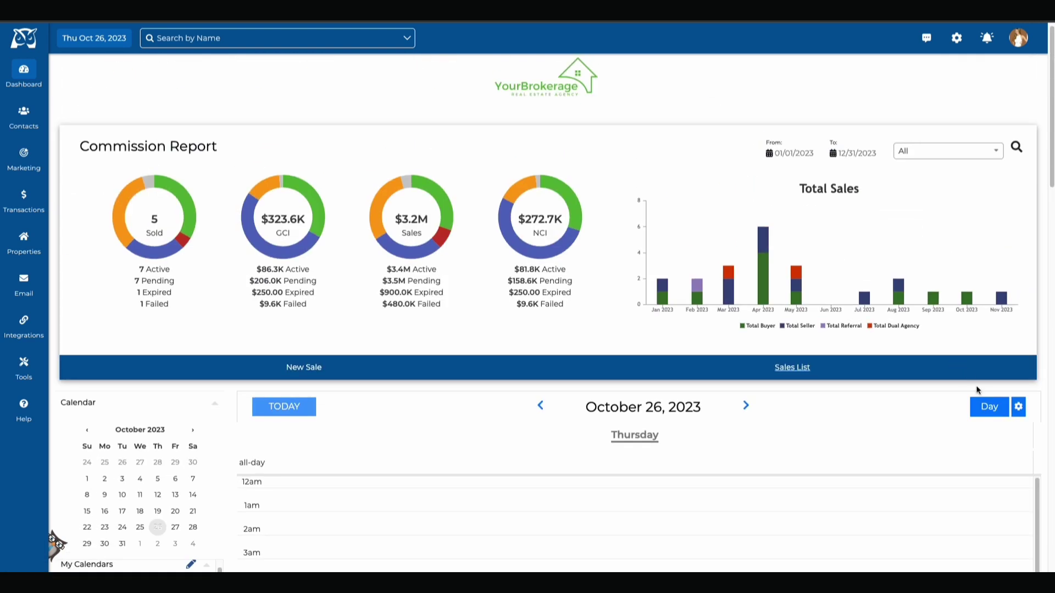
click(986, 406)
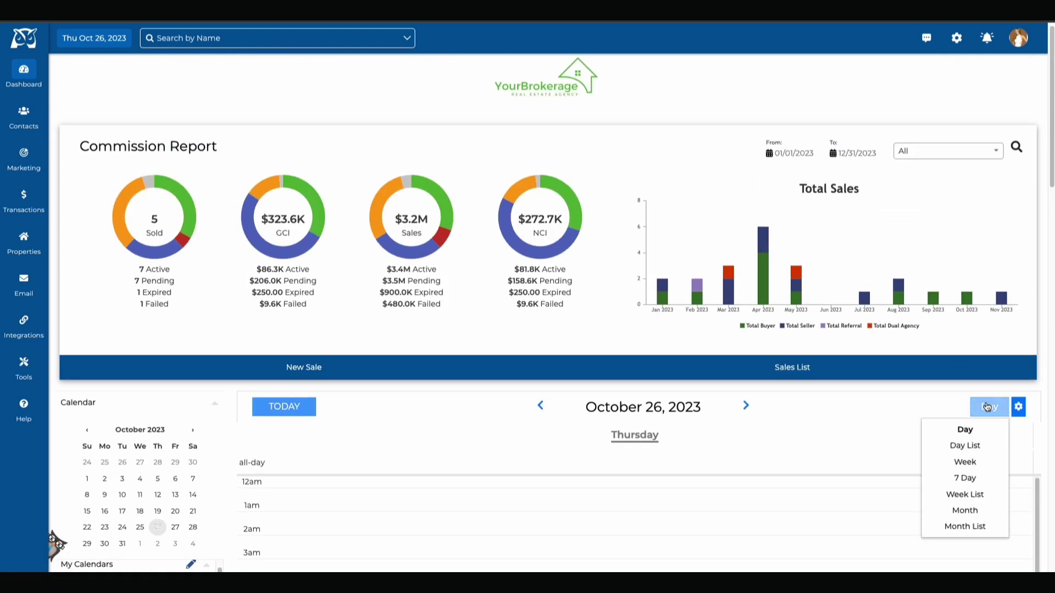
click(976, 466)
scroll(788, 373, down, 4)
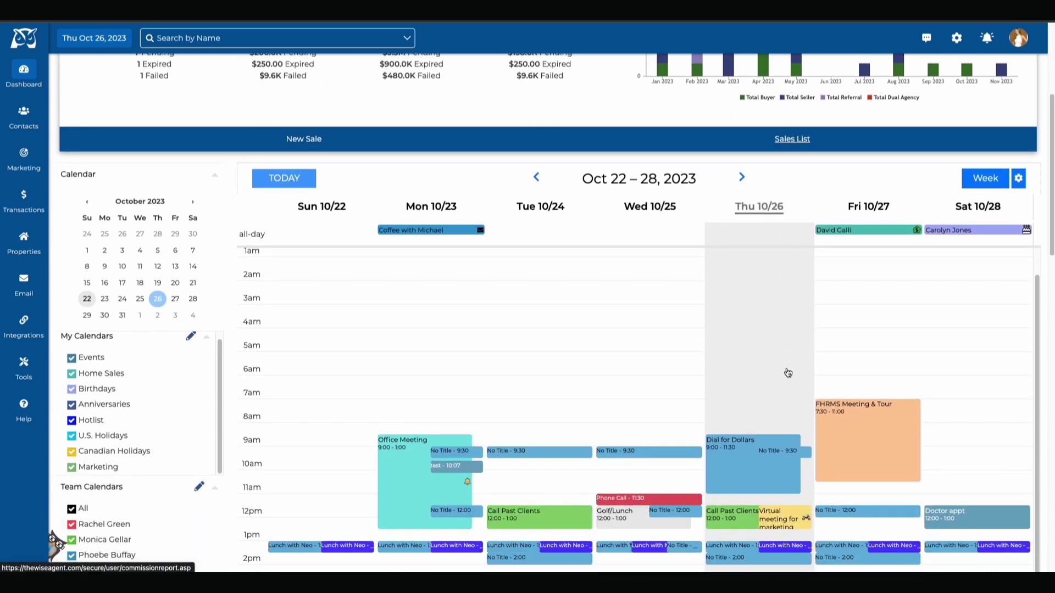
scroll(787, 369, down, 2)
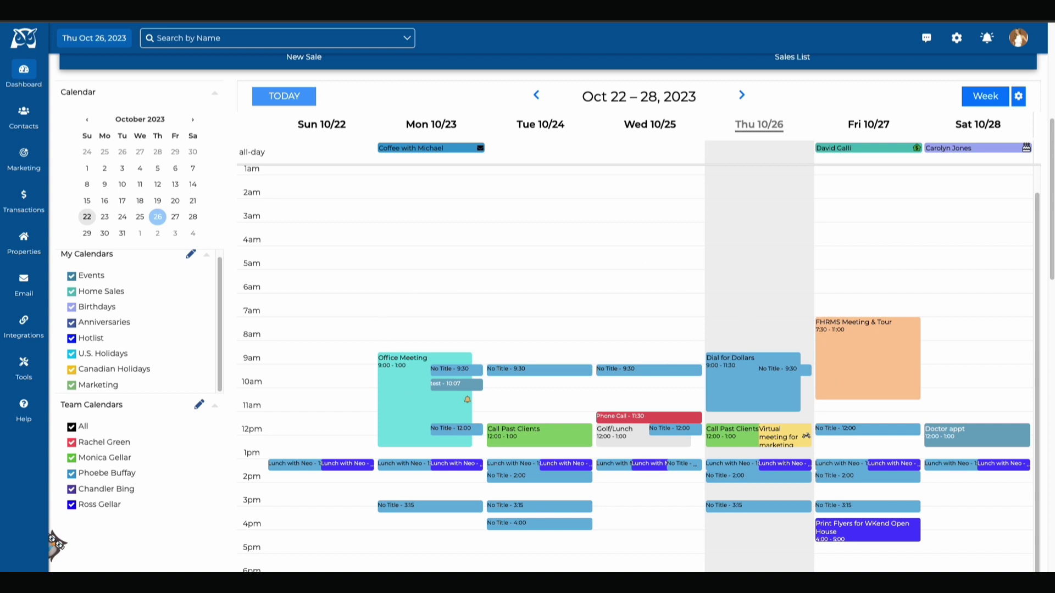
Step: Return the calendar to the October 2023 Month view and bring up its gear display options
click(984, 96)
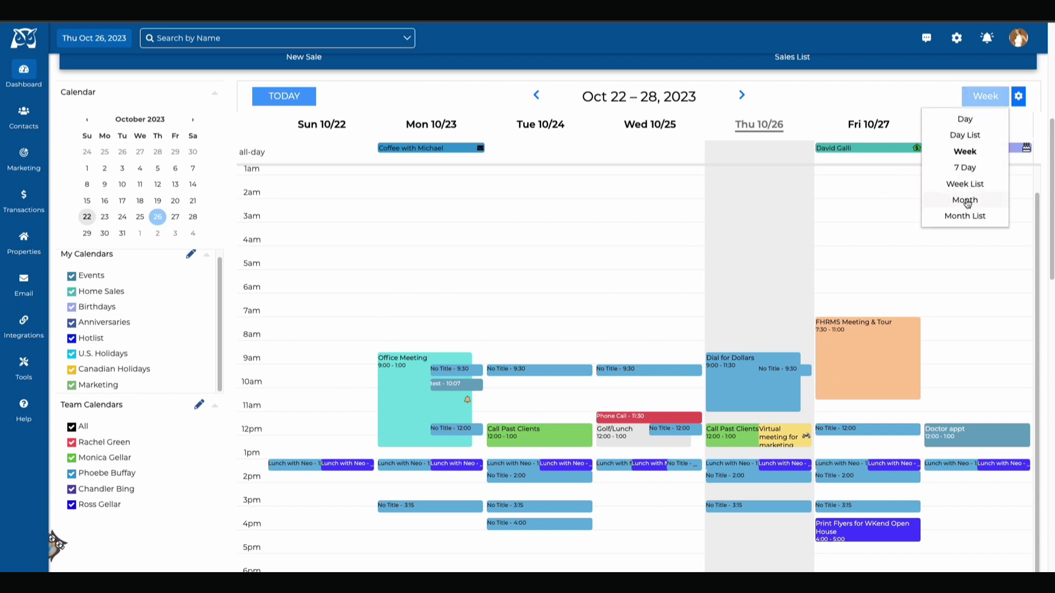
click(966, 200)
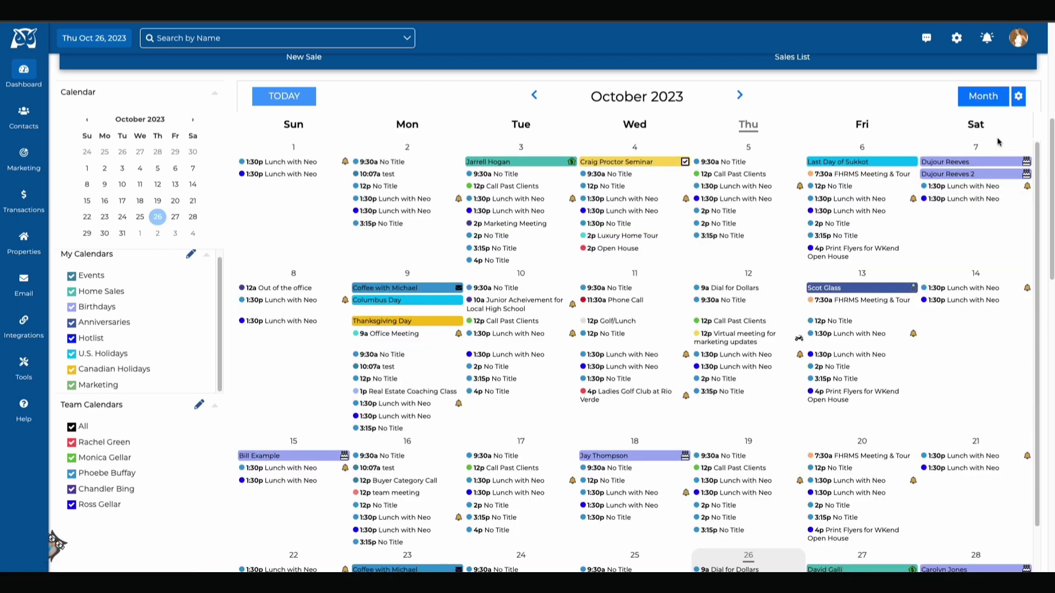
click(1018, 96)
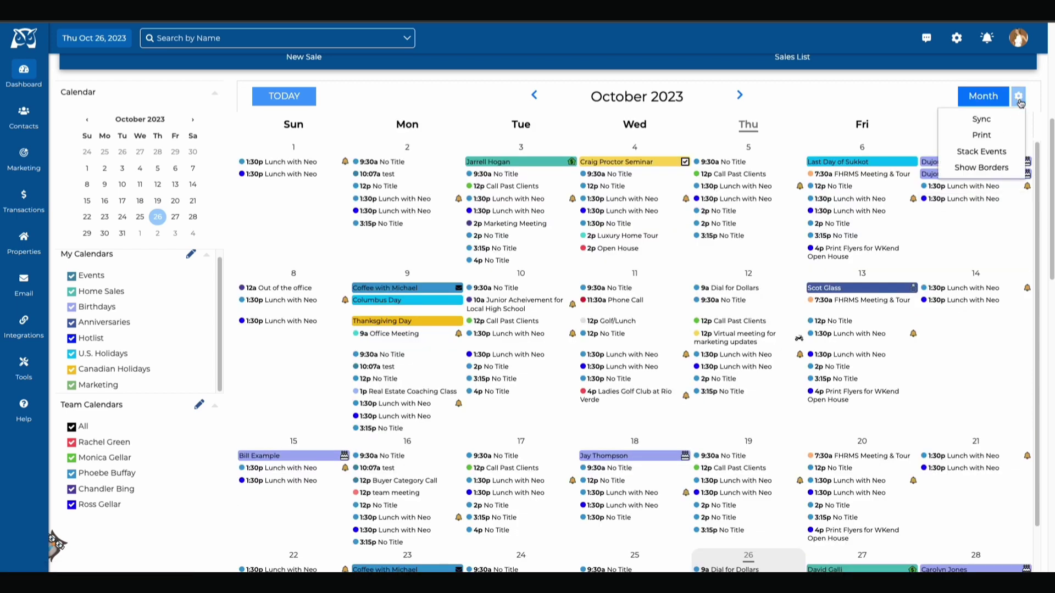
click(1016, 156)
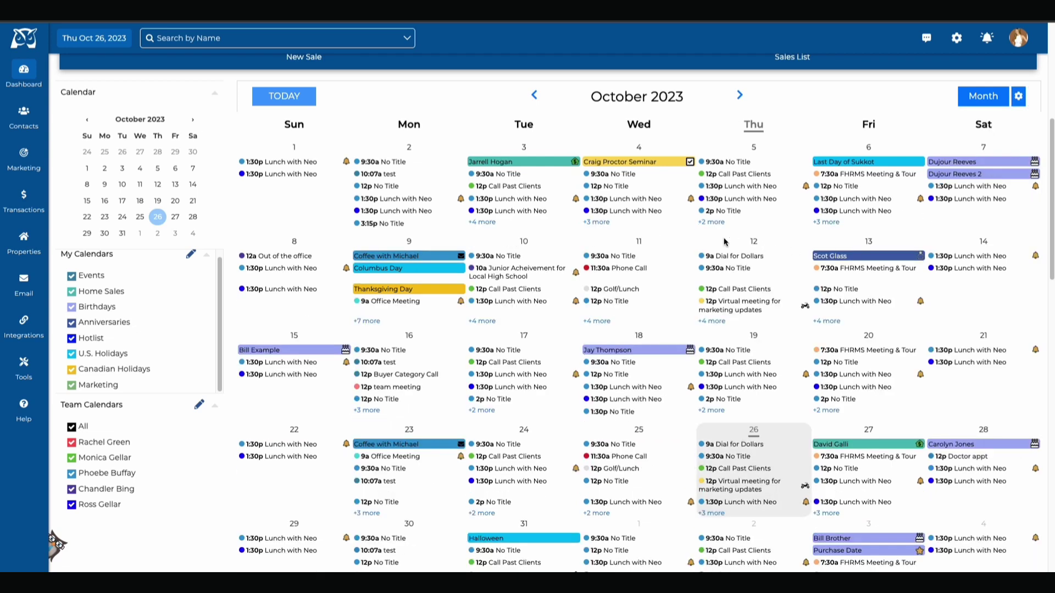
click(604, 223)
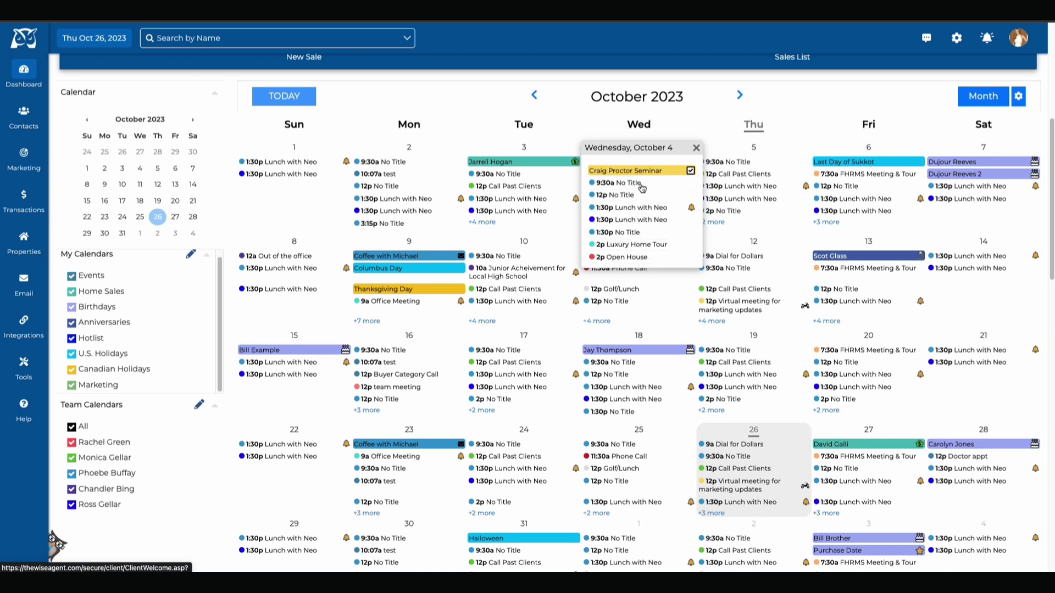
click(697, 148)
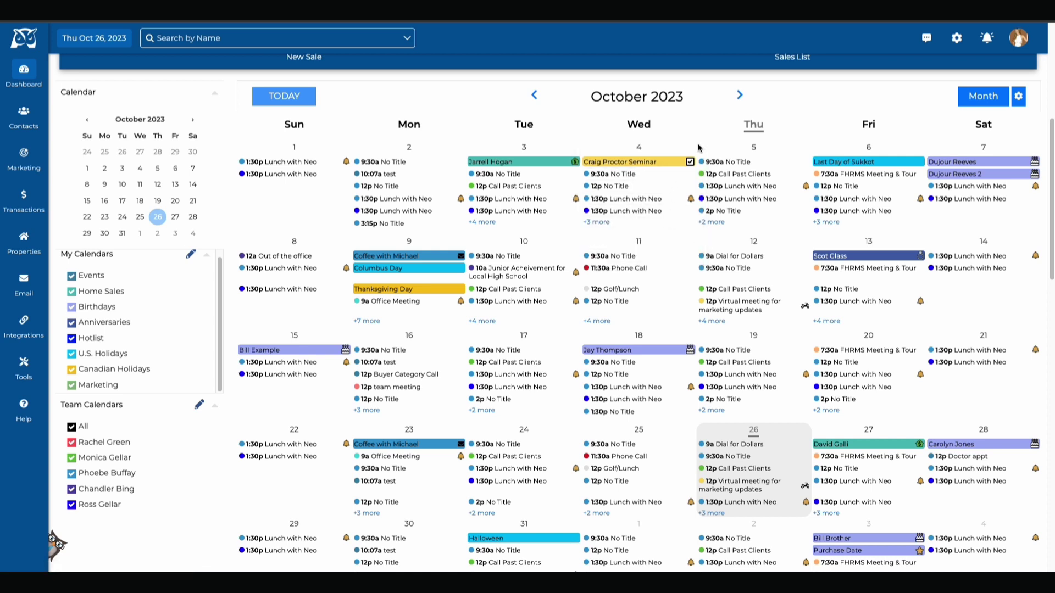
click(1018, 97)
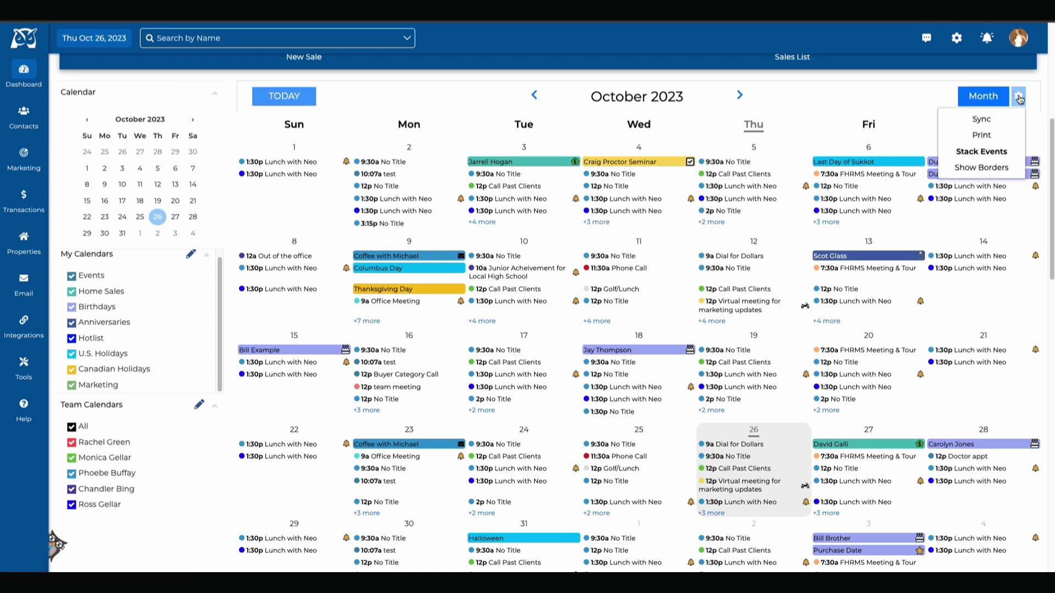
click(987, 155)
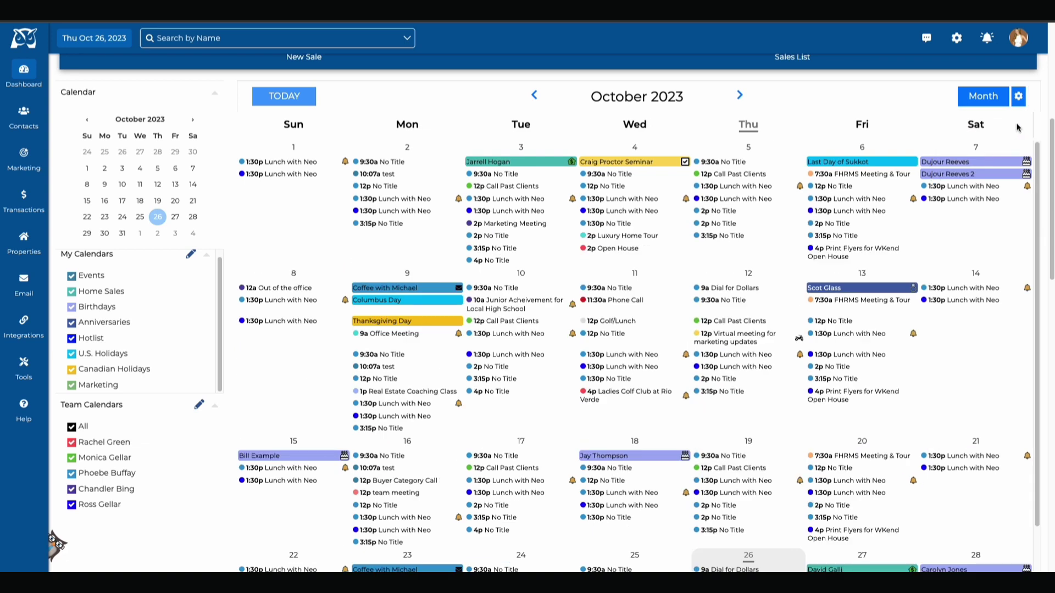
click(1018, 96)
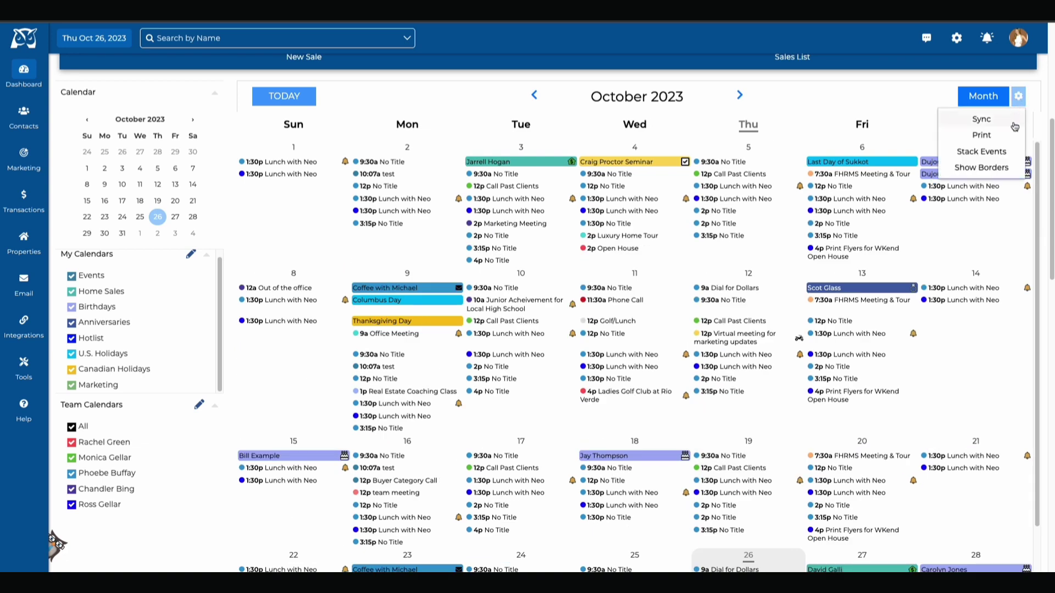
click(999, 169)
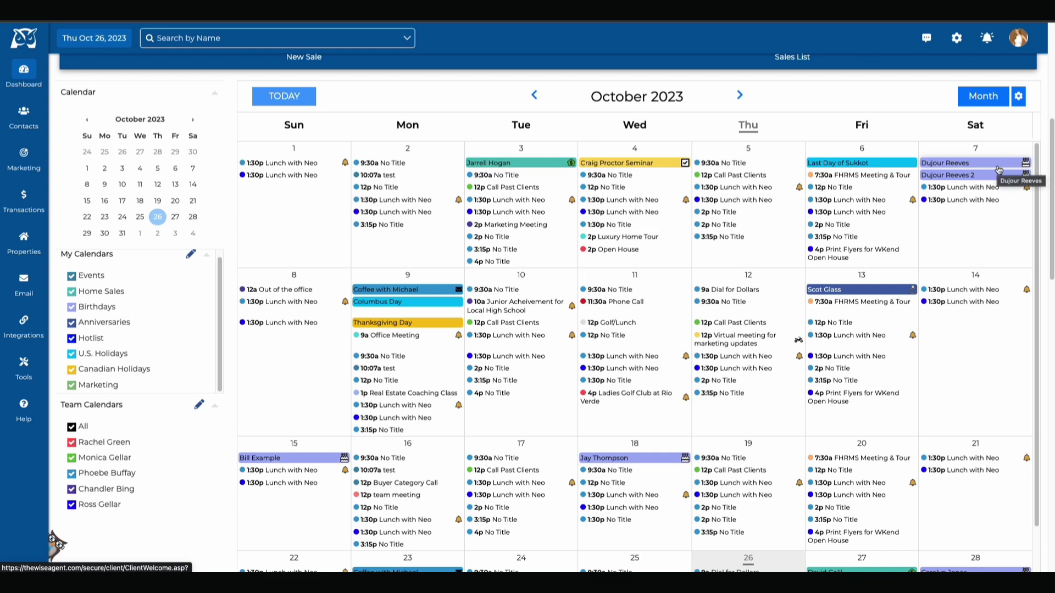
click(1018, 96)
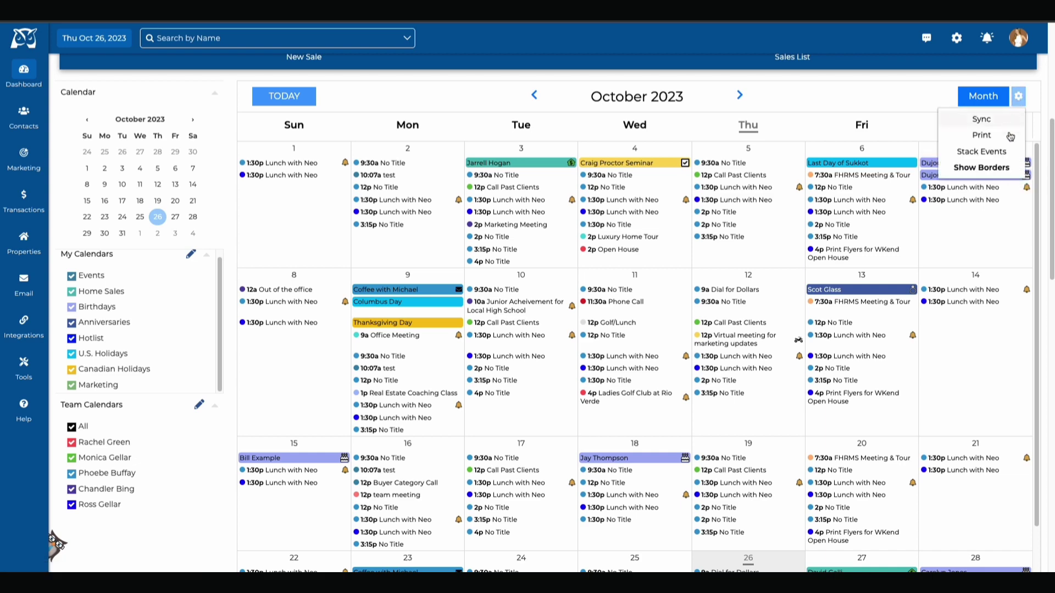
click(998, 169)
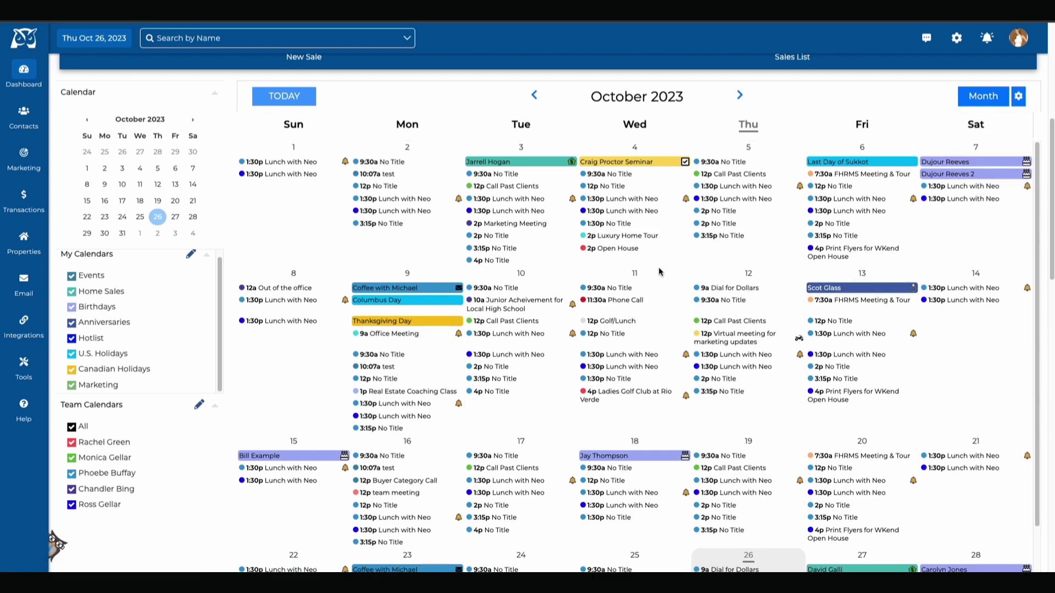
Step: In the October 2023 month view, hide and then re-show the Events calendar and U.S. Holidays
scroll(549, 286, down, 2)
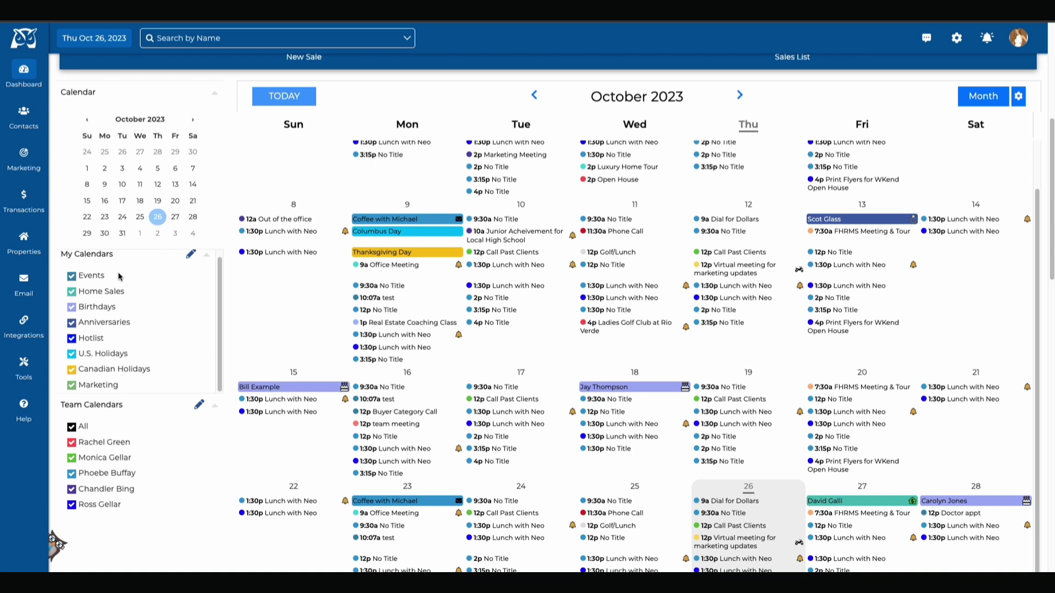
click(100, 279)
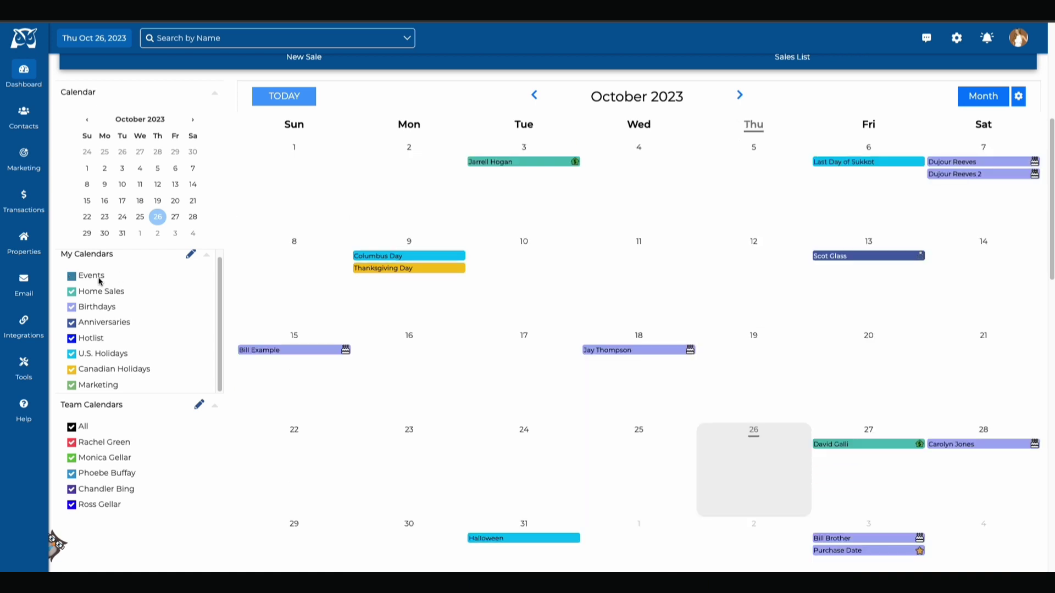
click(74, 355)
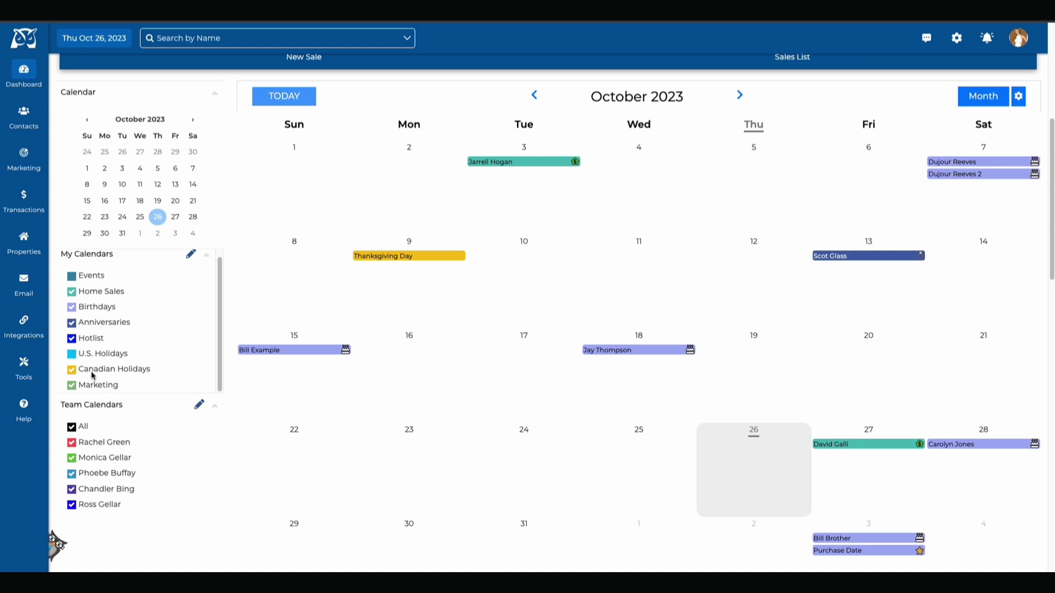
click(75, 355)
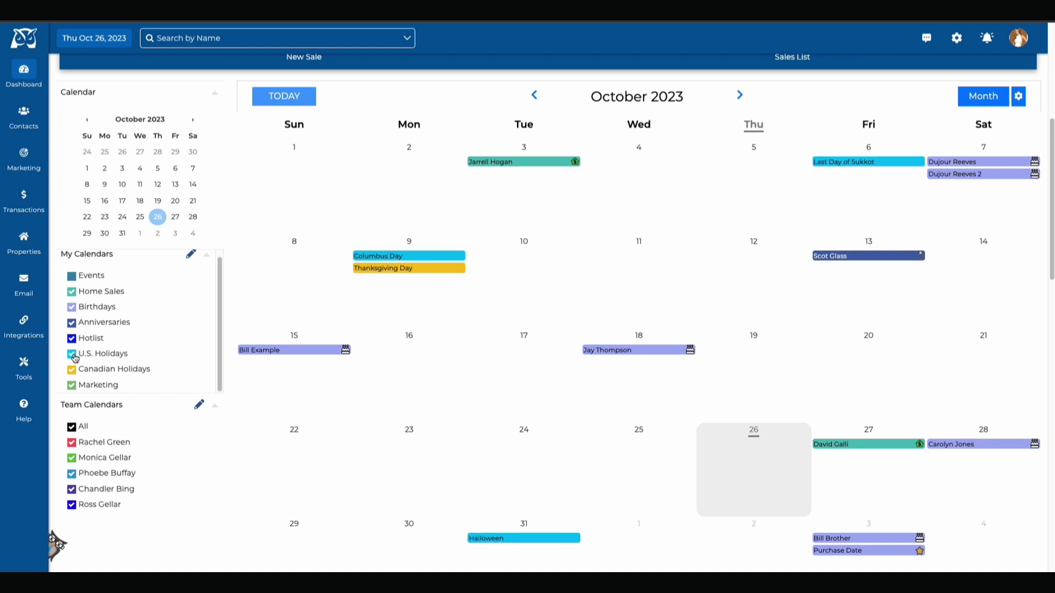
click(73, 279)
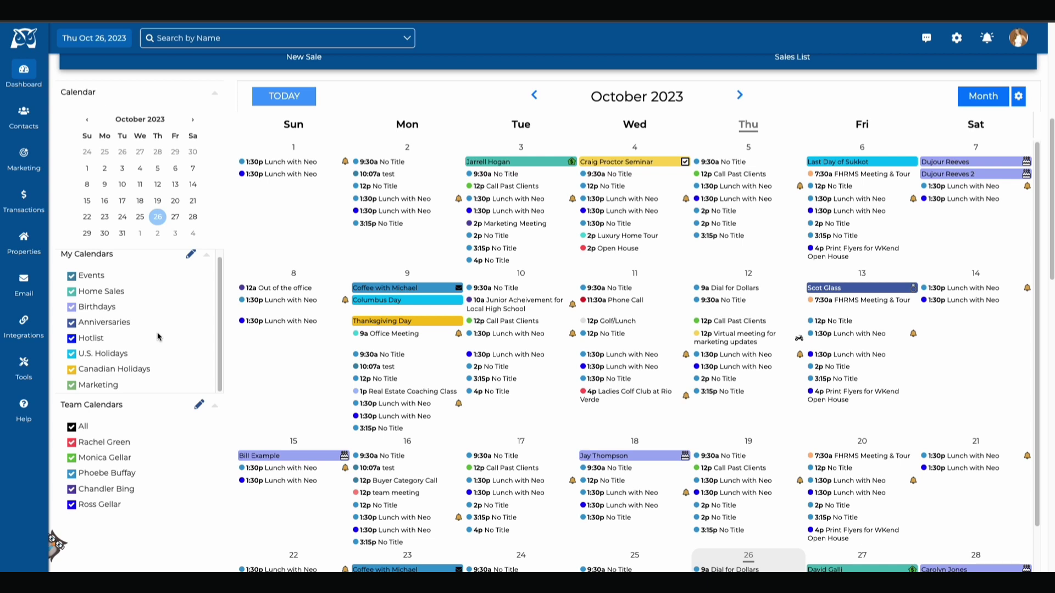
Step: Save the account calendar settings with Month as default view and stacked events
click(957, 42)
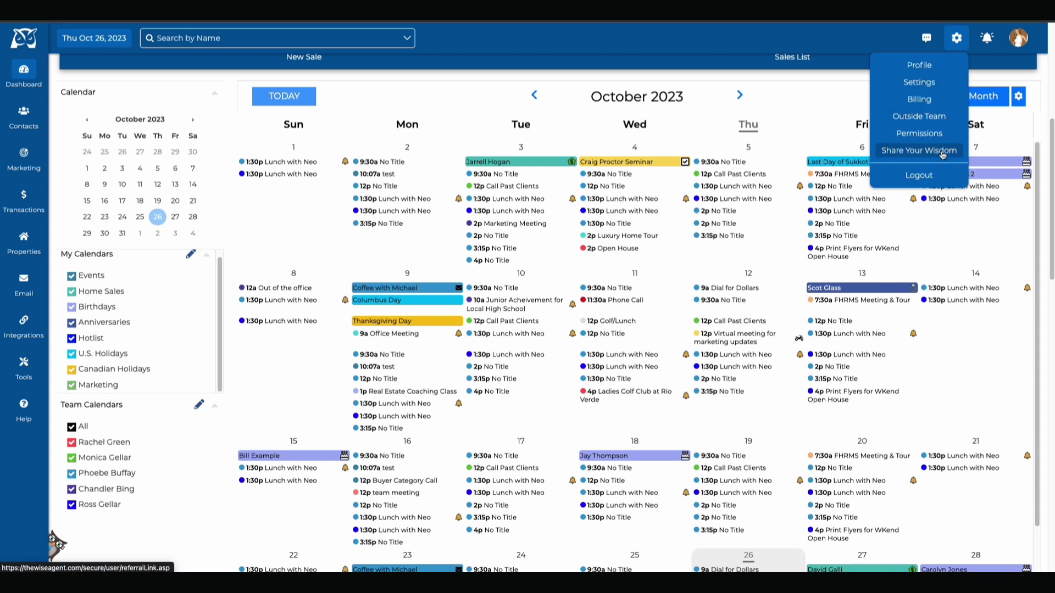
click(941, 83)
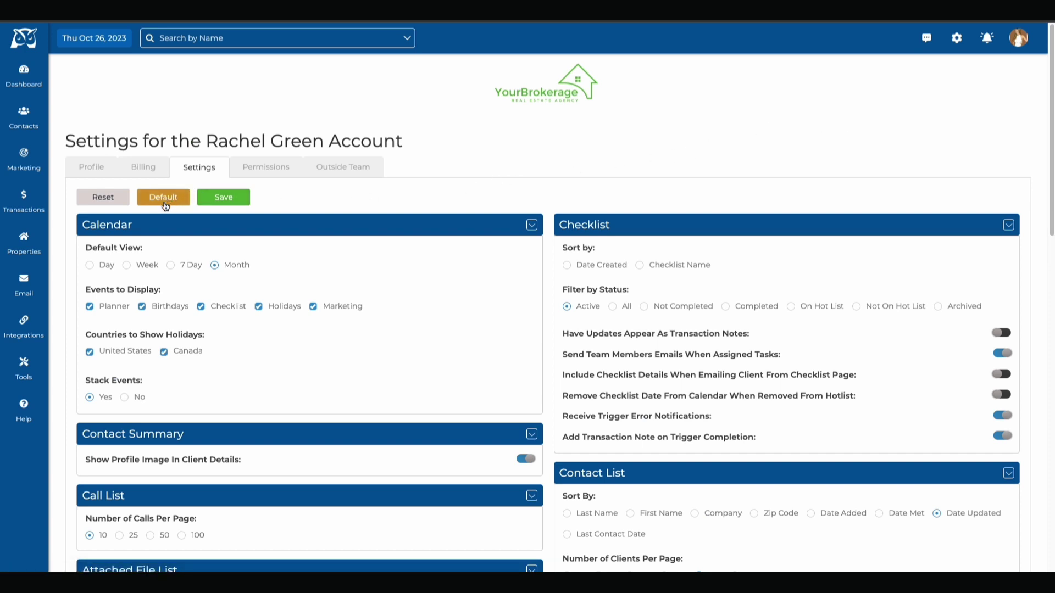
scroll(165, 262, down, 1)
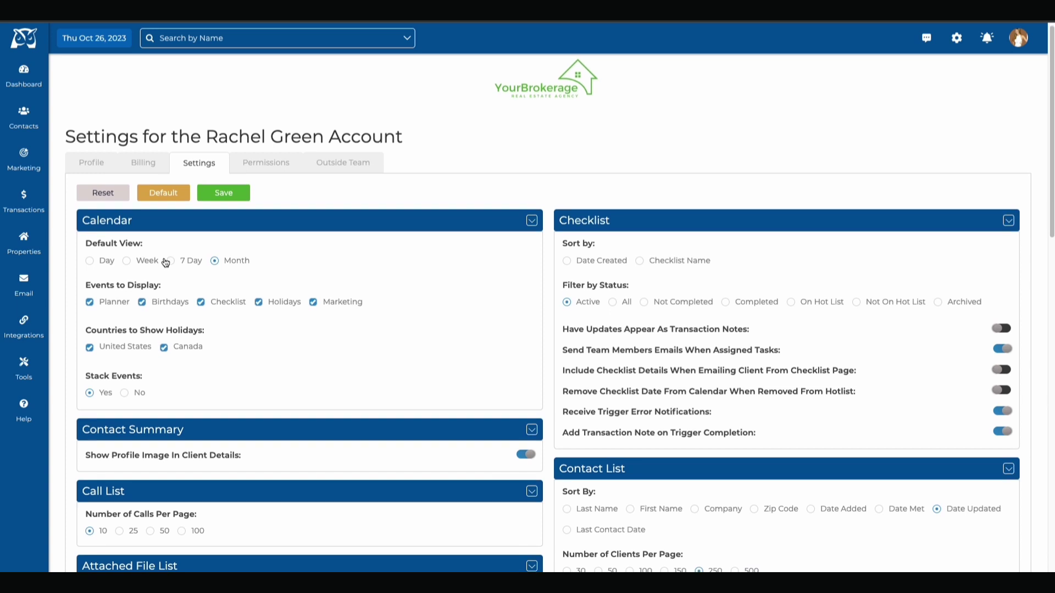
click(236, 198)
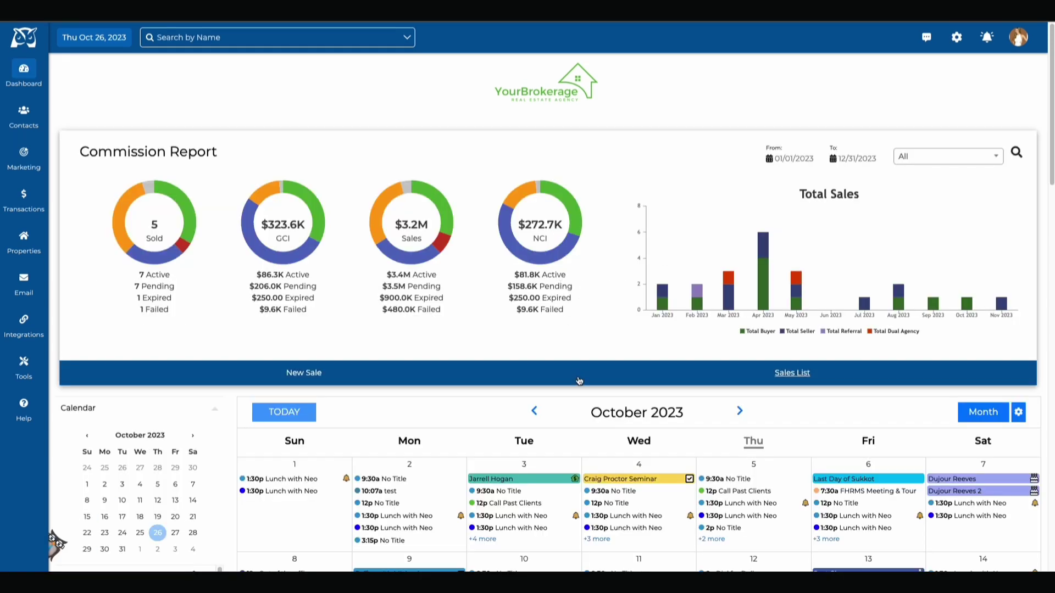
Step: Recolour the Hotlist calendar in My Calendars from red to magenta and save
scroll(579, 381, down, 5)
scroll(579, 381, down, 2)
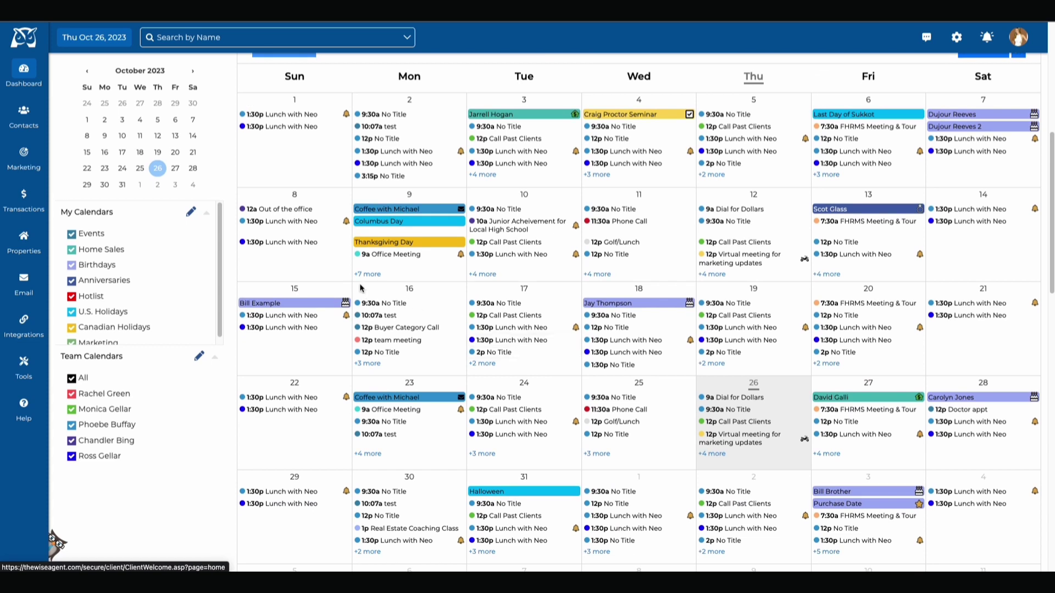
click(192, 214)
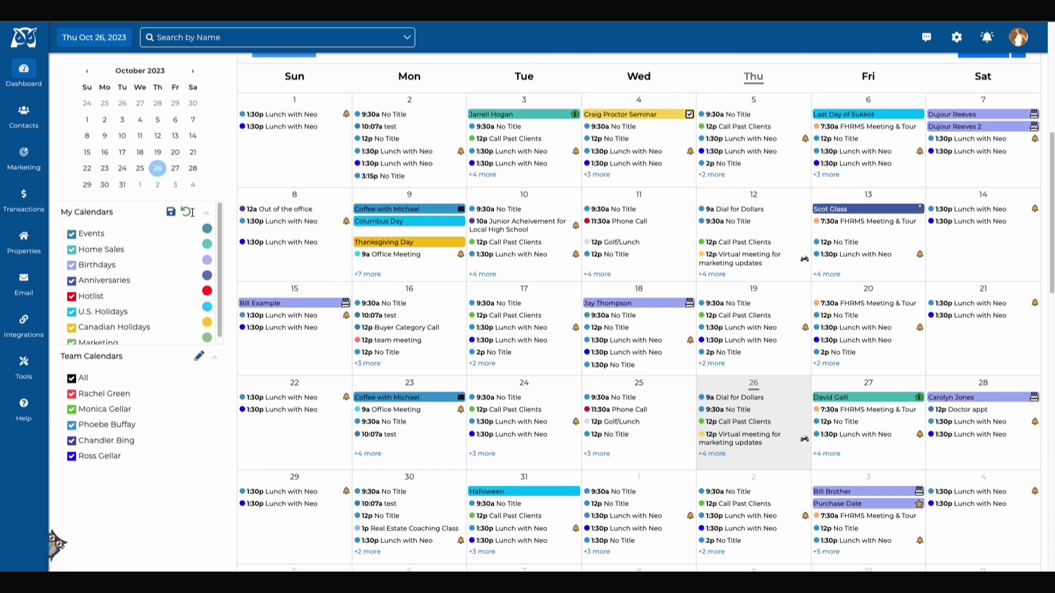
click(207, 293)
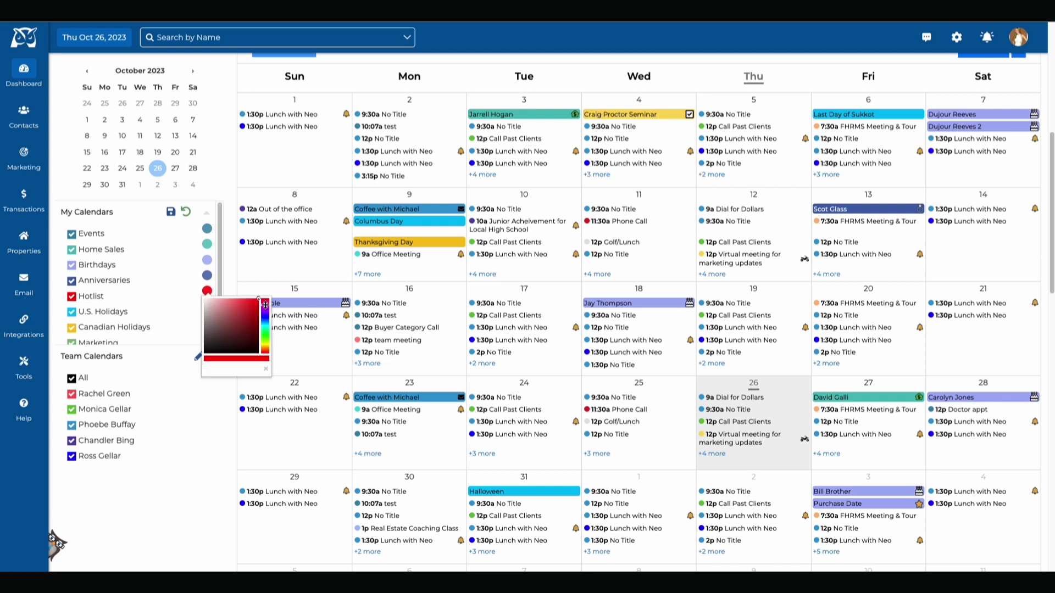
drag(266, 306, 265, 309)
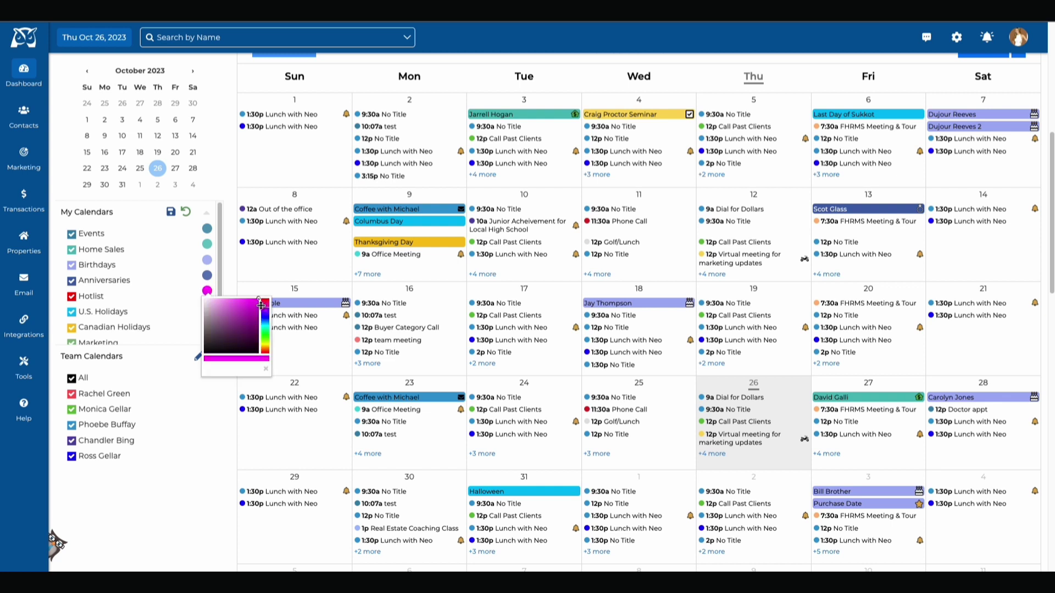
click(189, 258)
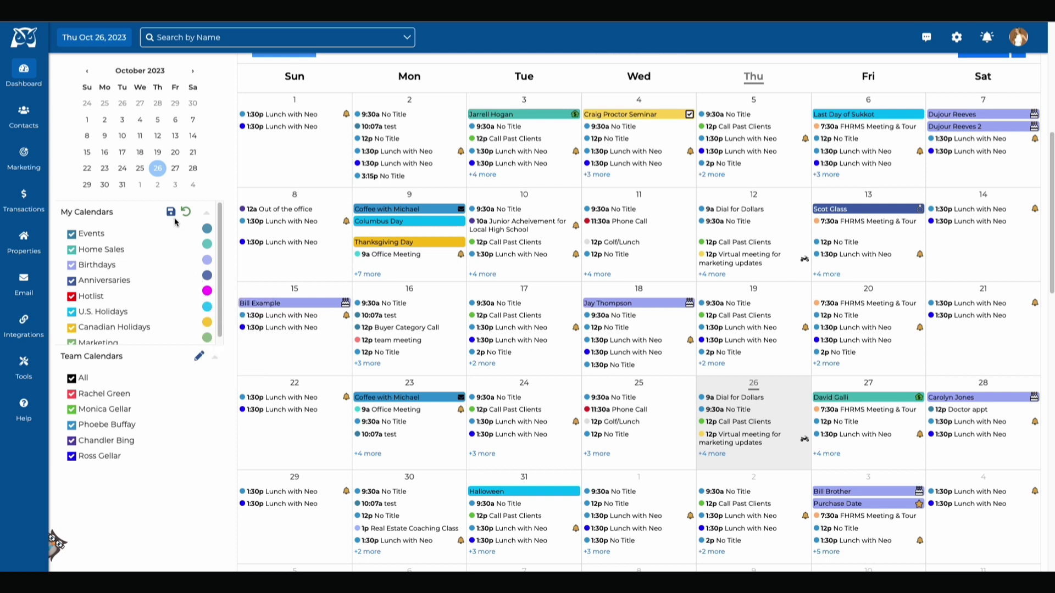
click(171, 213)
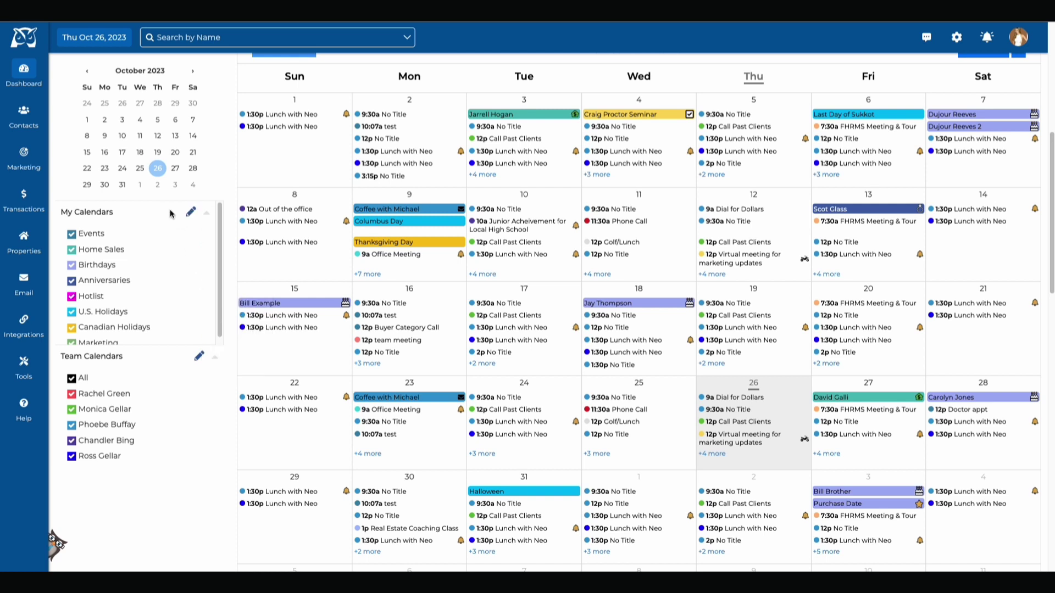
Step: Toggle the last team member's calendar off and on, then recolour it purple and save
click(71, 457)
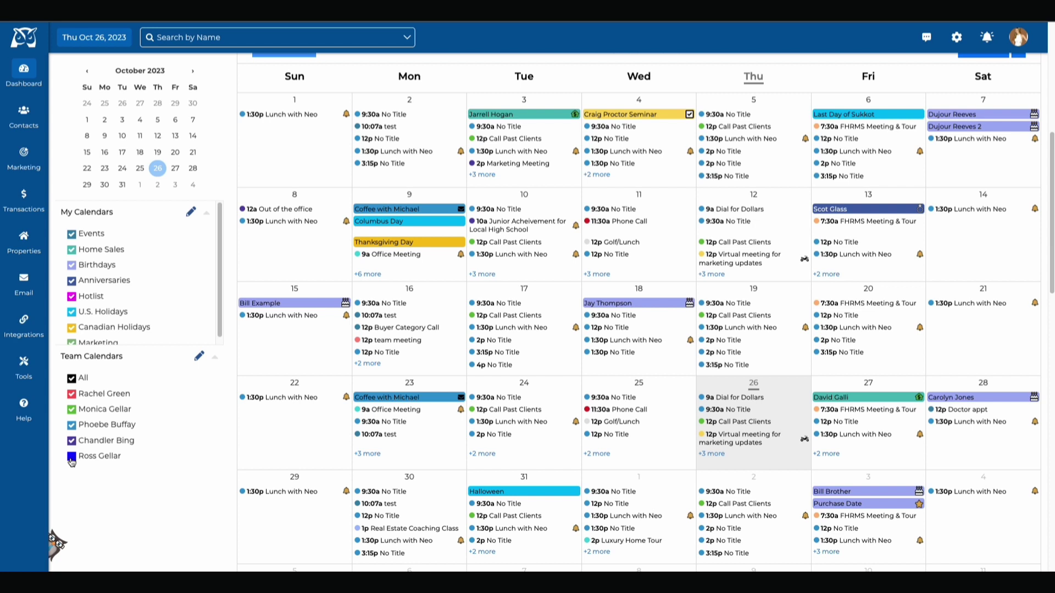
click(71, 457)
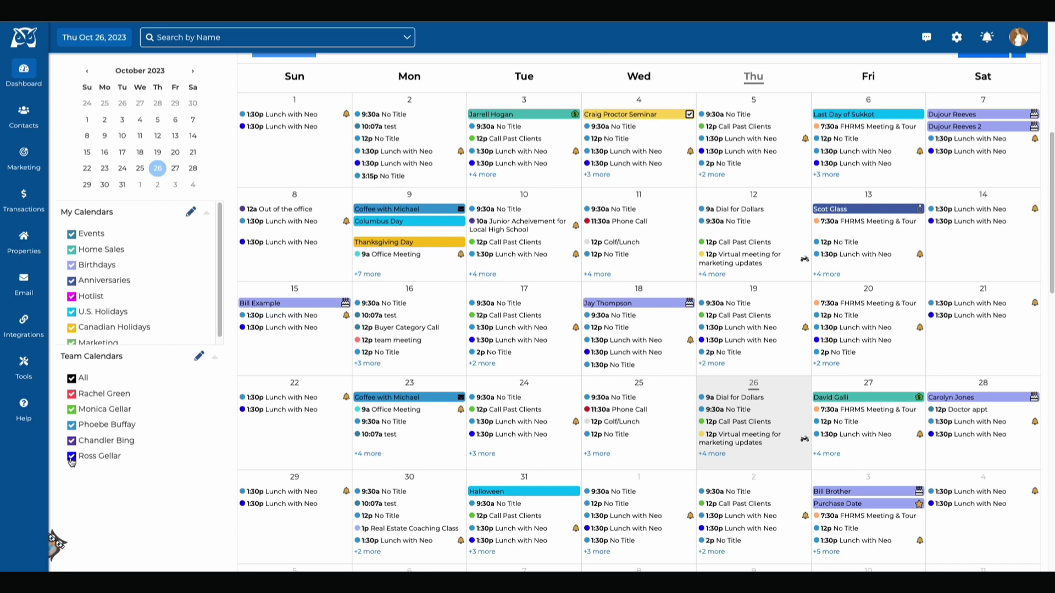
click(199, 357)
click(216, 451)
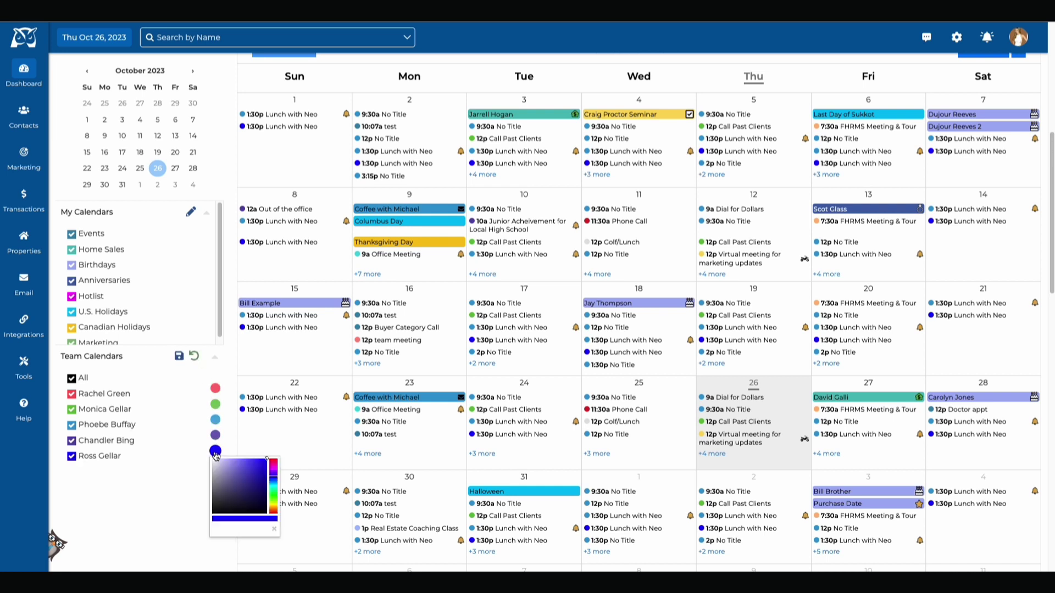
click(274, 468)
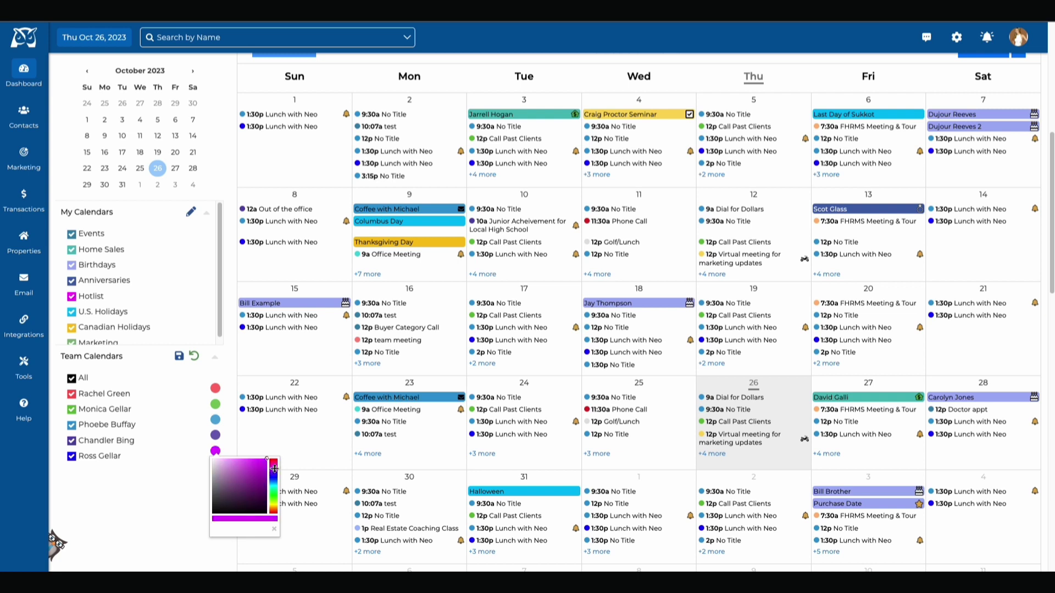
click(179, 356)
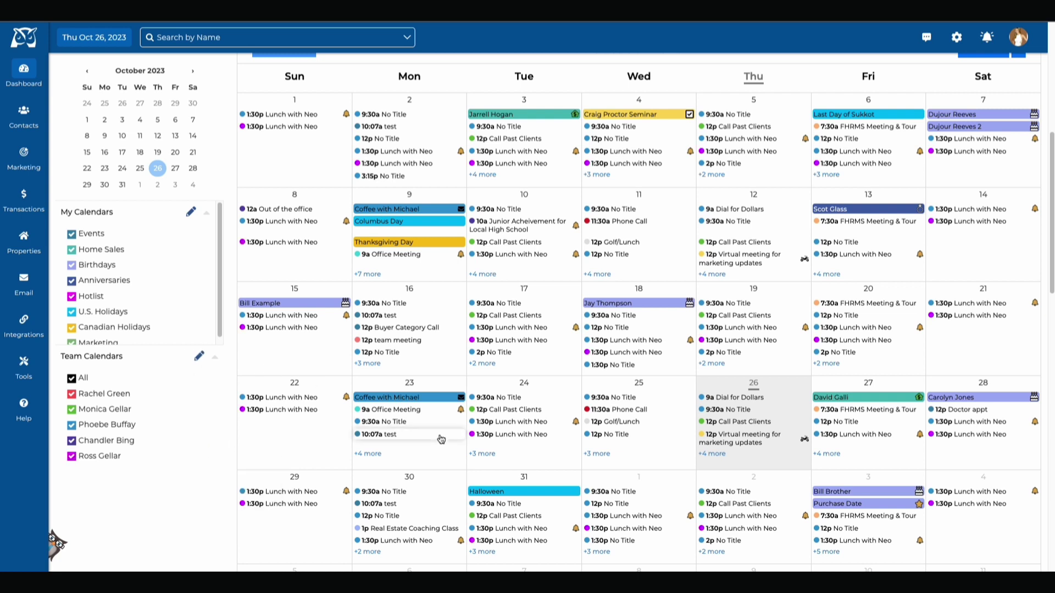
Step: Drag the Recent Leads panel up beside the Call List, ahead of the Task List
scroll(337, 341, down, 4)
scroll(337, 341, down, 7)
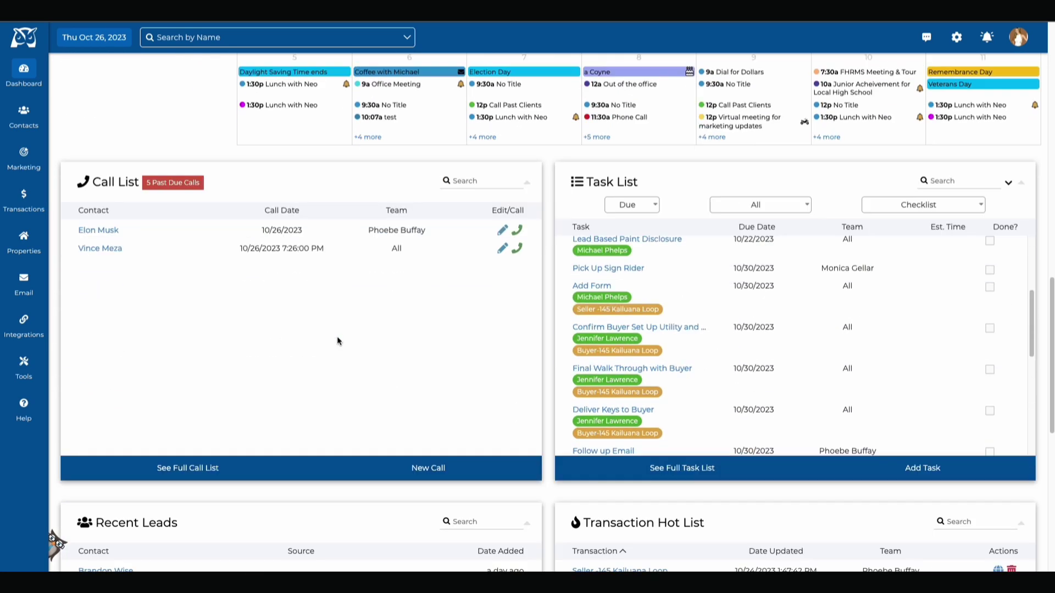
scroll(337, 341, down, 1)
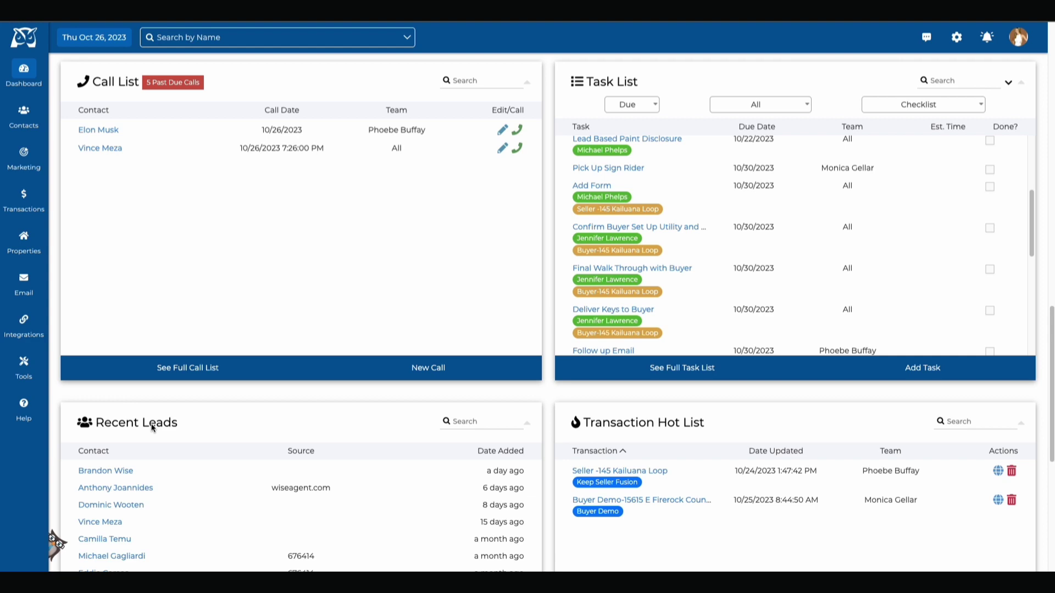
drag(145, 423, 634, 52)
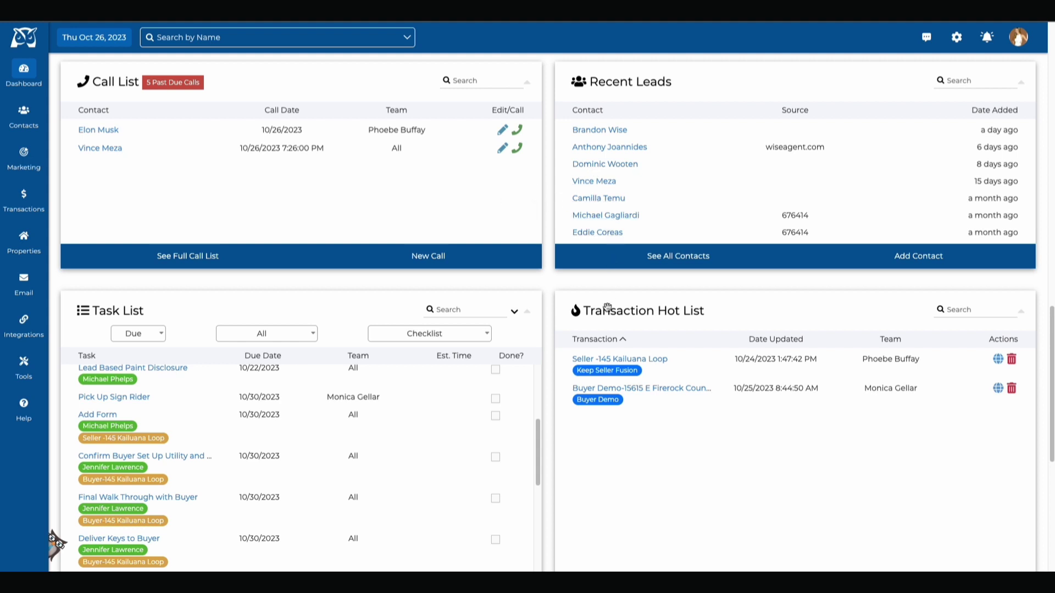
Step: Drag the Important Dates panel to the top of the dashboard, above the Commission Report
scroll(607, 308, down, 7)
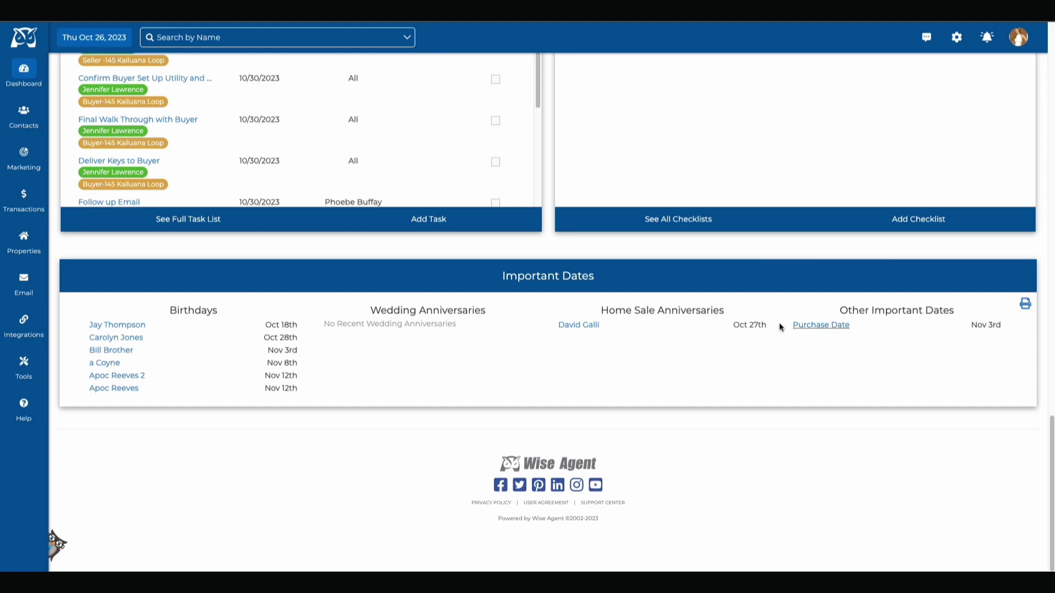
drag(546, 277, 548, 82)
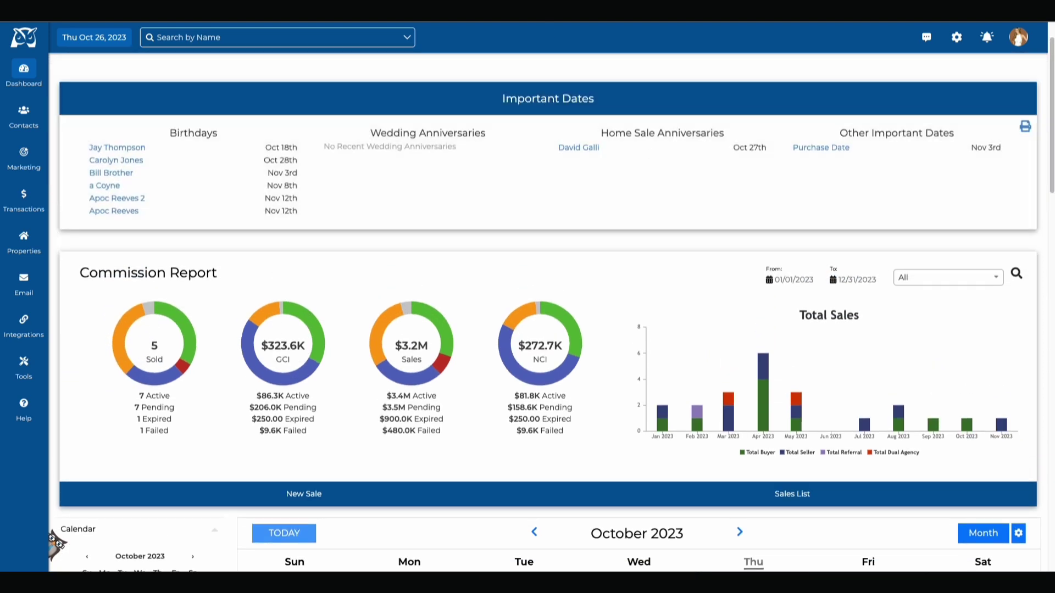
scroll(683, 352, down, 15)
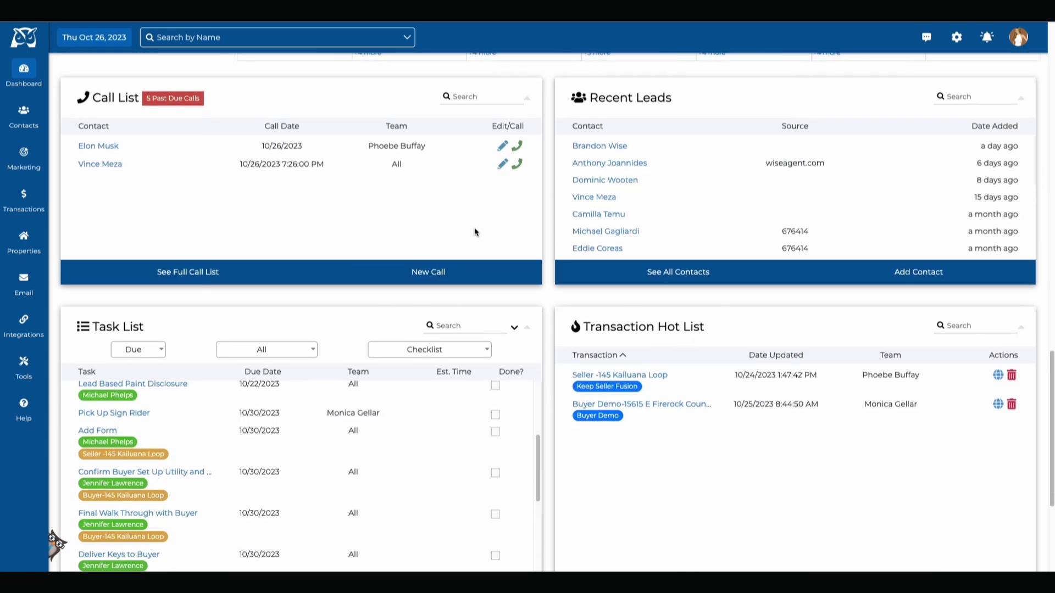
scroll(473, 230, up, 1)
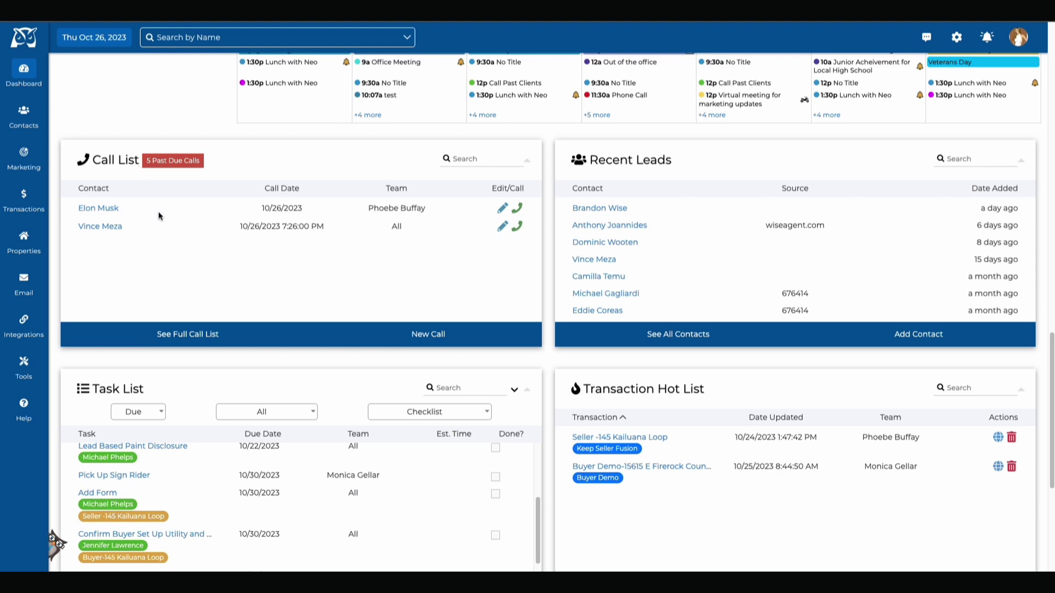
scroll(580, 392, down, 3)
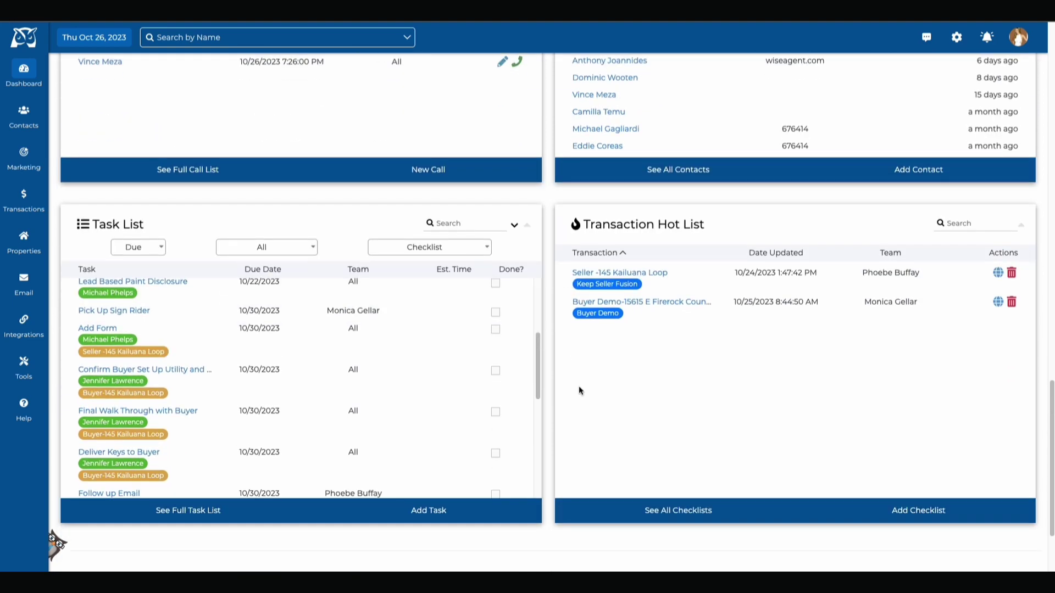
scroll(579, 386, up, 20)
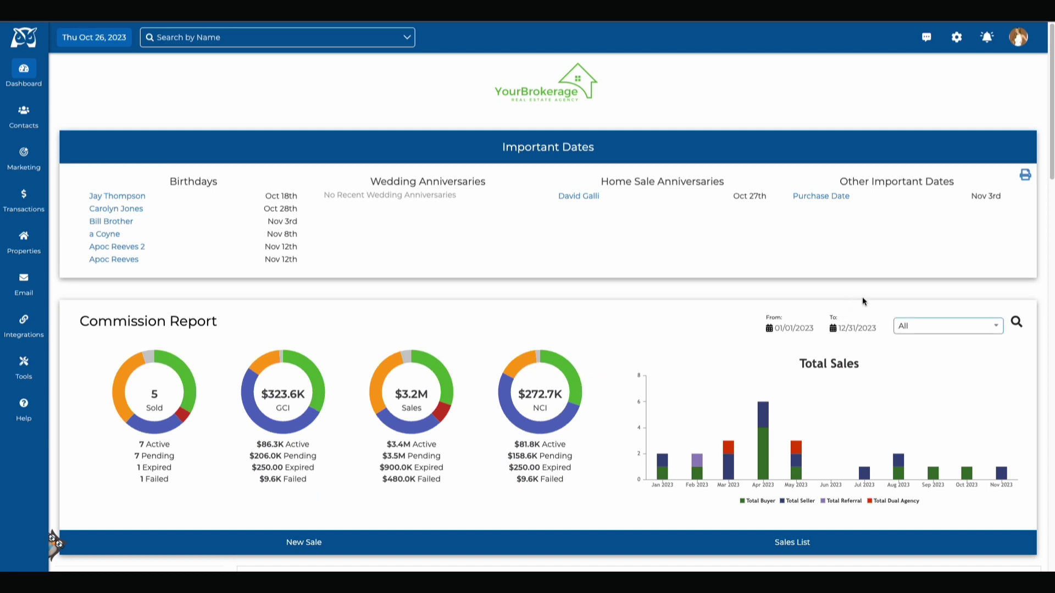
Step: Open the profile avatar's team member list to choose a user
click(1019, 36)
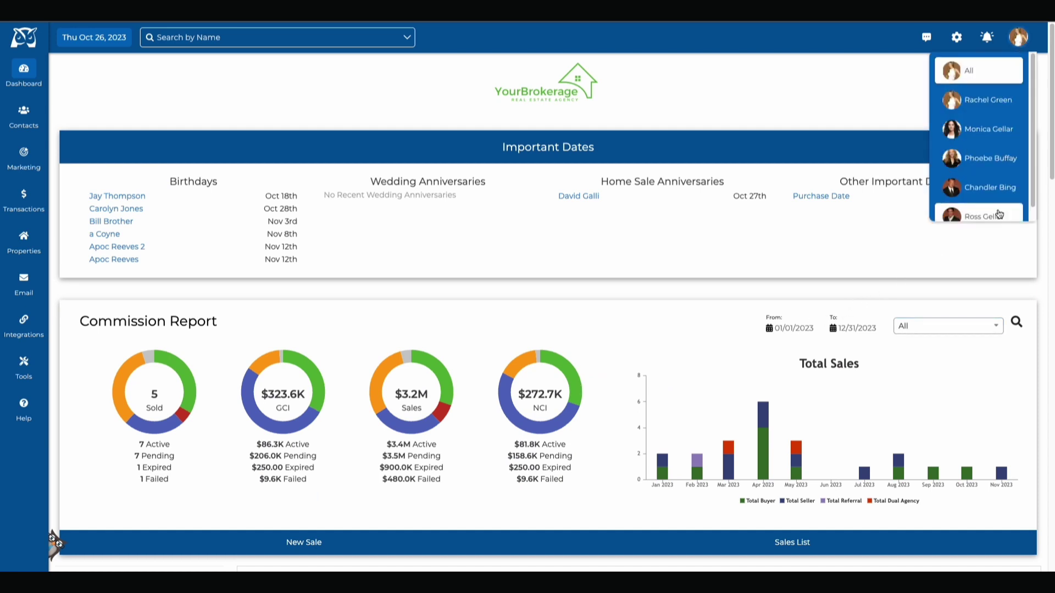